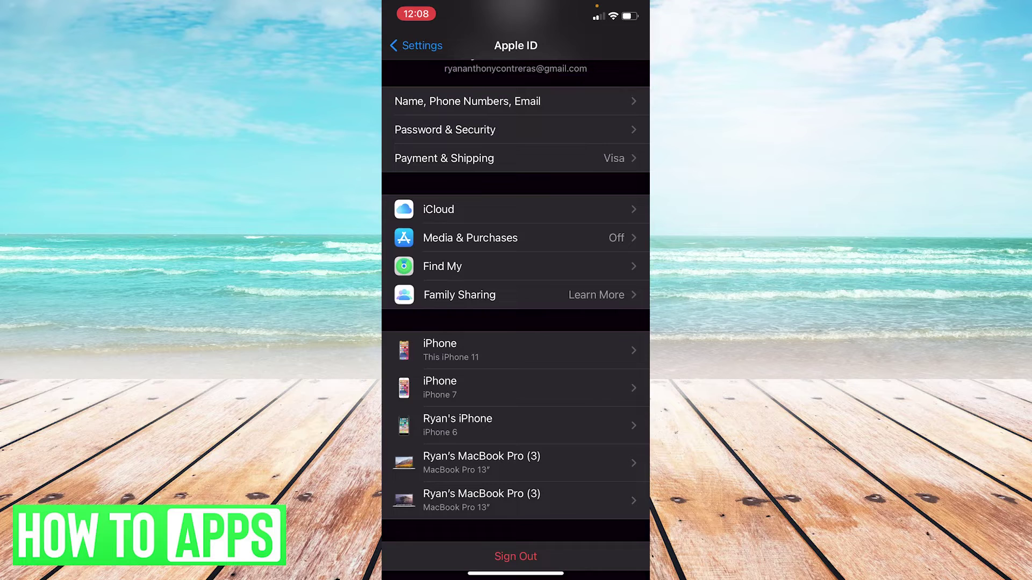
scroll(516, 322, down, 2)
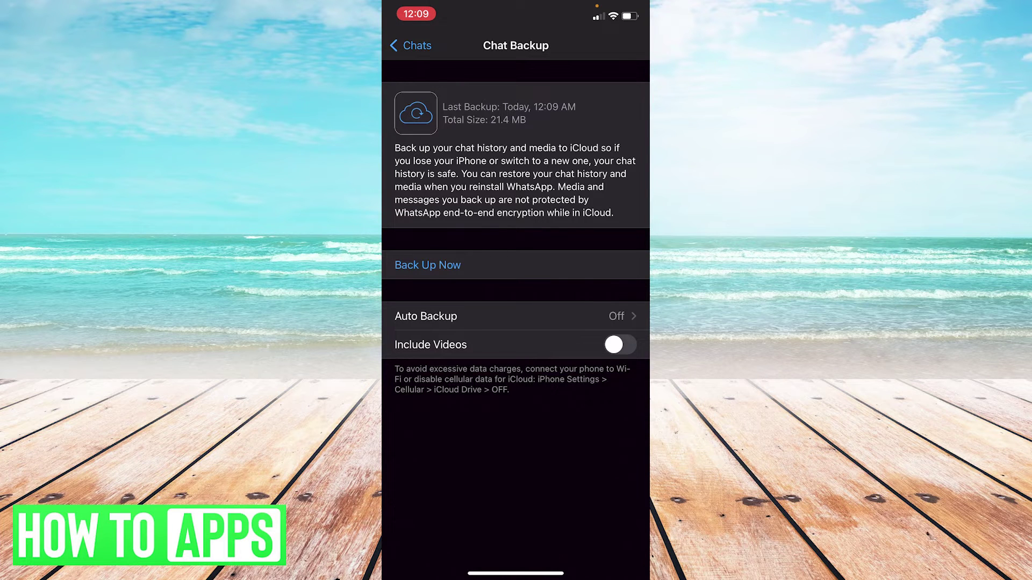
scroll(516, 226, down, 1)
Step: Delete WhatsApp from the iPhone via Remove App > Delete App after the 12:09 AM backup
drag(515, 574, 515, 323)
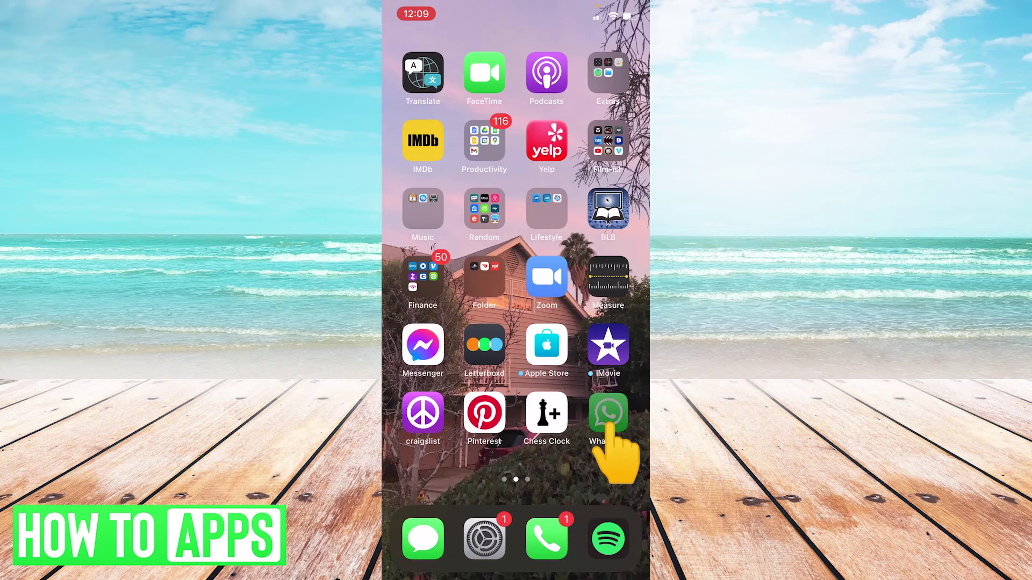
click(606, 416)
click(601, 181)
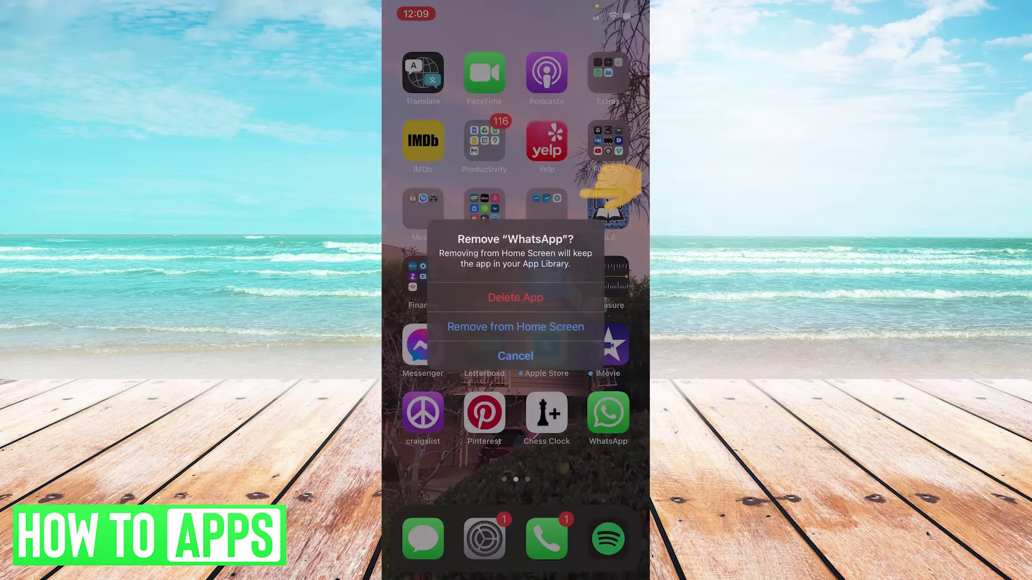
click(540, 298)
click(555, 334)
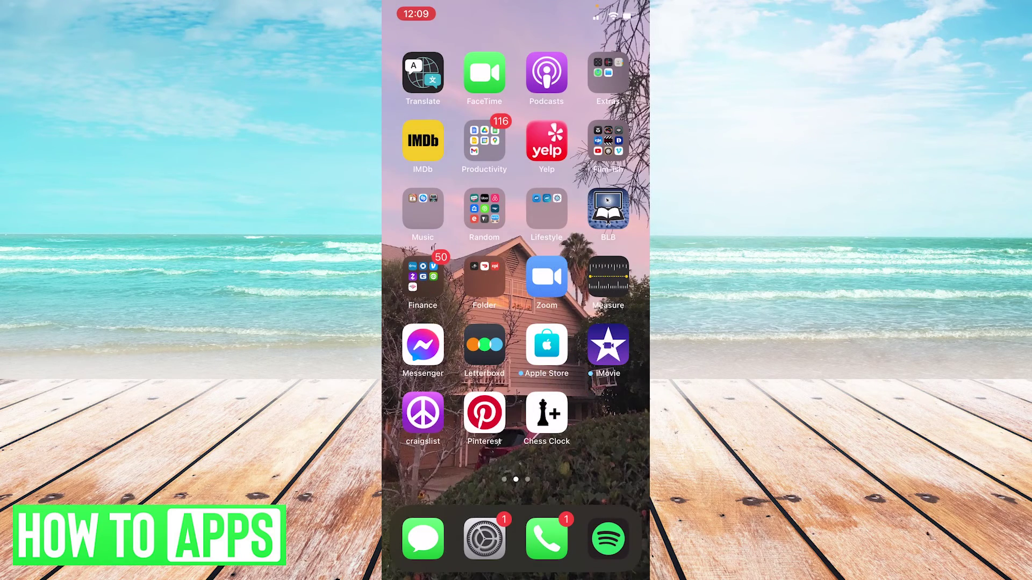
Step: Search the App Store for 'whatsapp' to find WhatsApp Messenger
drag(435, 322, 612, 322)
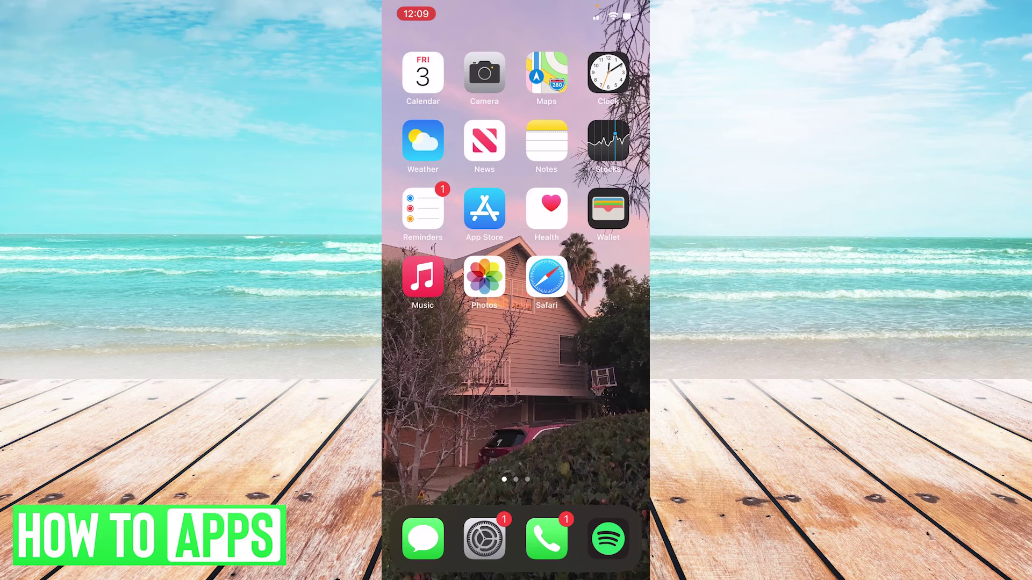
click(484, 207)
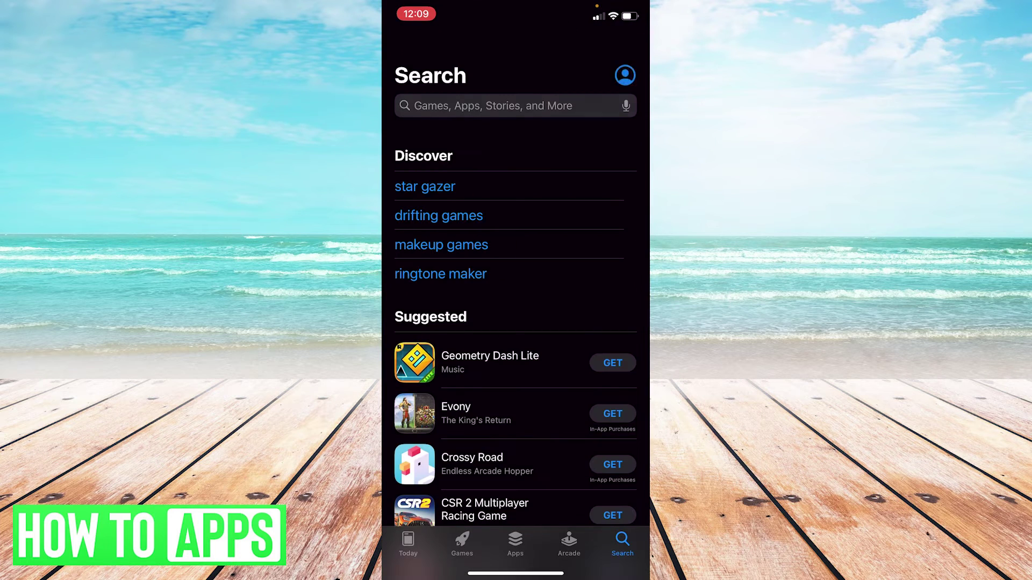
click(494, 106)
text(what)
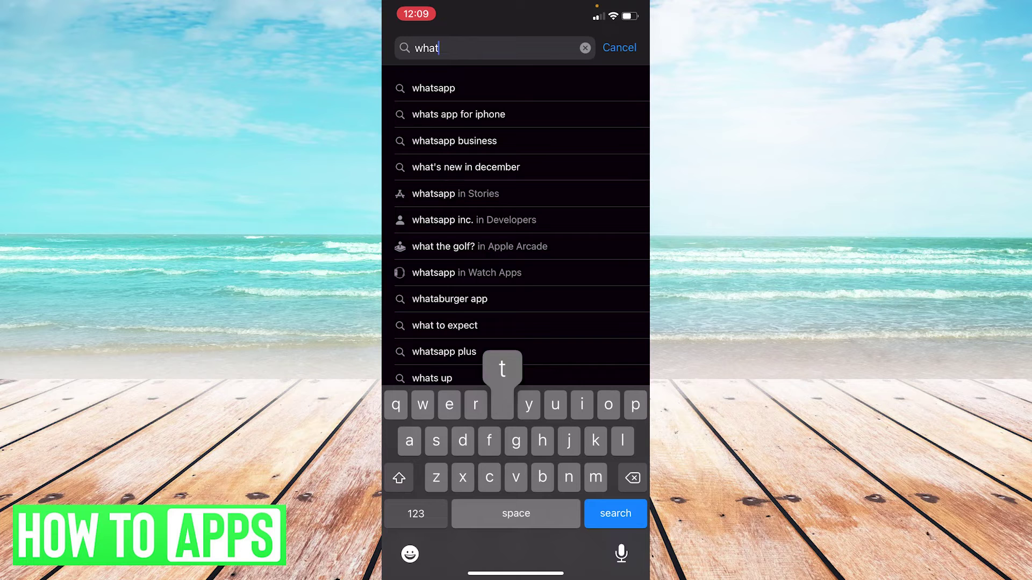
text(a)
key(BackSpace)
text(s)
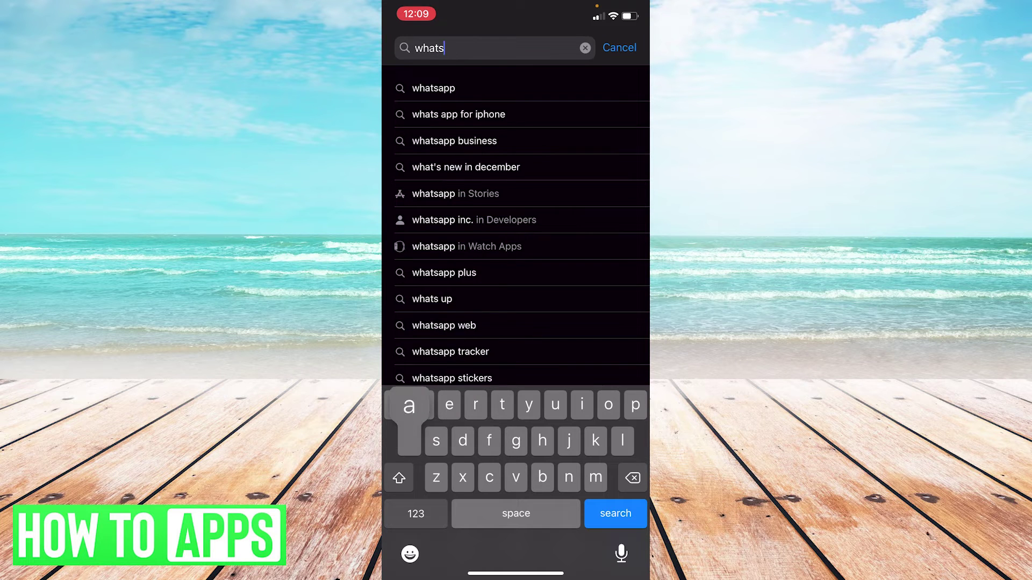
text(aap)
key(Return)
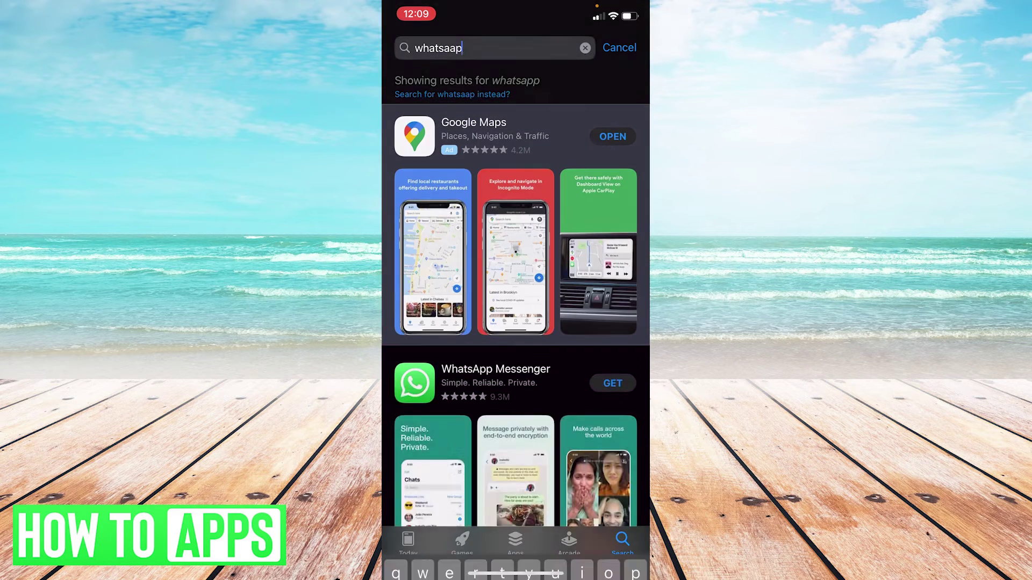
click(493, 48)
scroll(515, 290, down, 3)
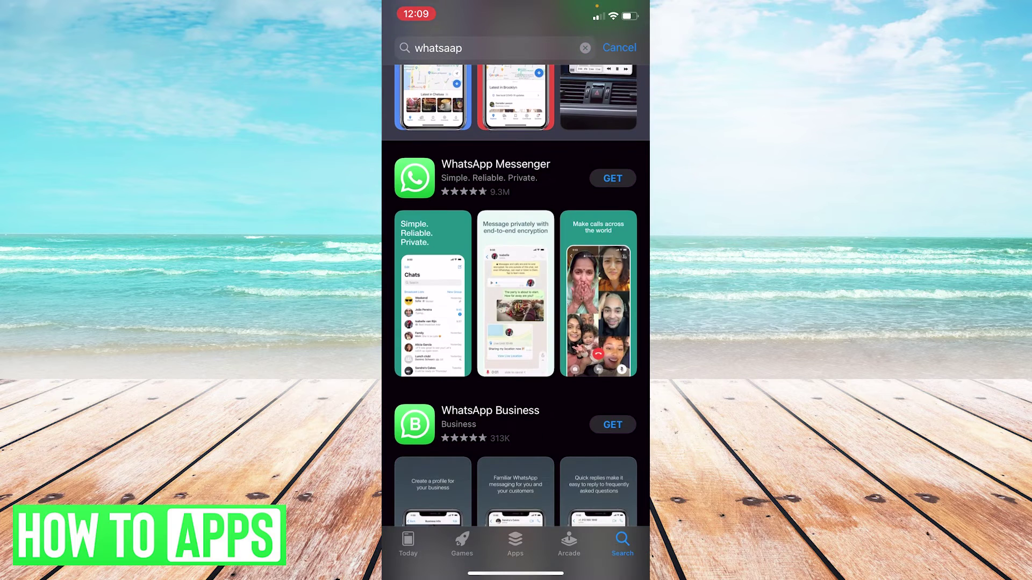
Step: Start the WhatsApp Messenger download and submit the Apple ID sign-in
click(612, 179)
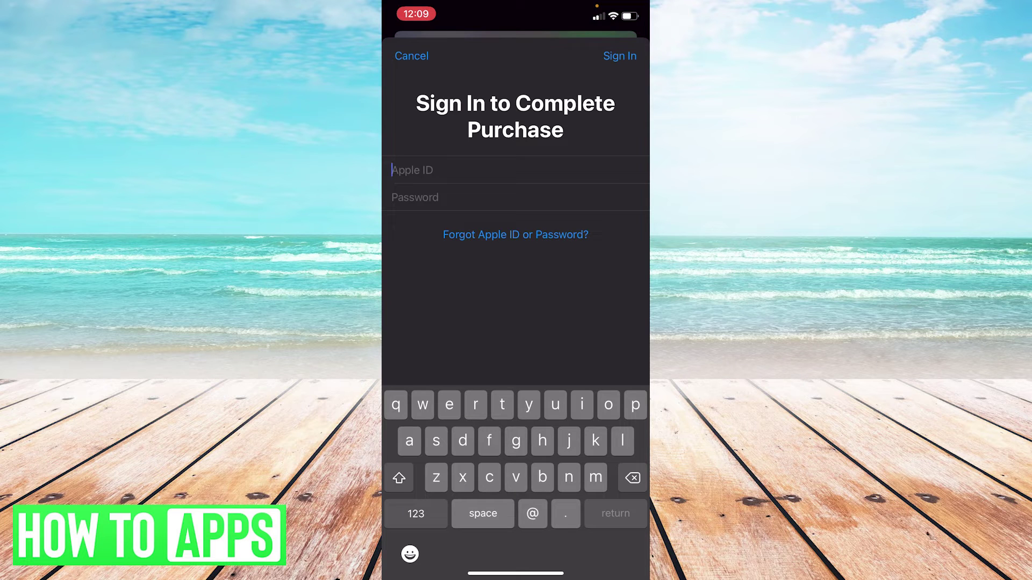
text(r)
key(BackSpace)
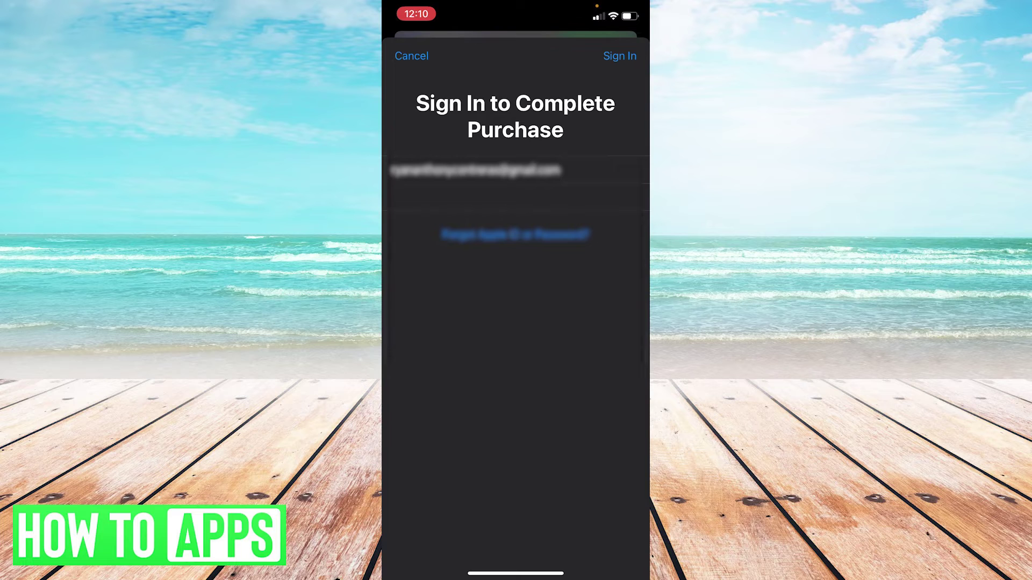
click(620, 56)
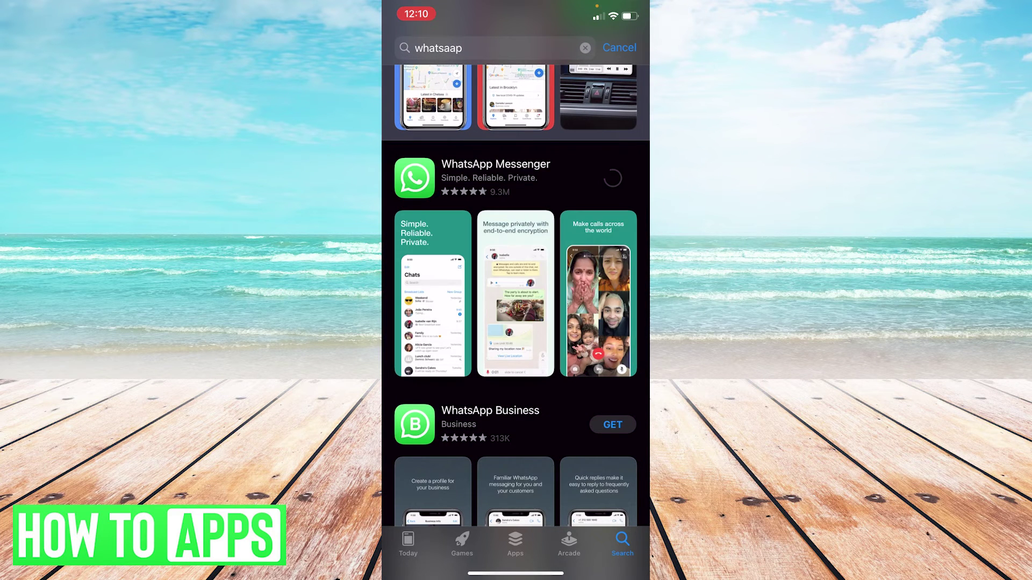
Step: Confirm installing WhatsApp Messenger from the purchase sheet
click(516, 529)
Step: Launch WhatsApp and agree to the terms to begin setup toward the iCloud restore screen
click(612, 177)
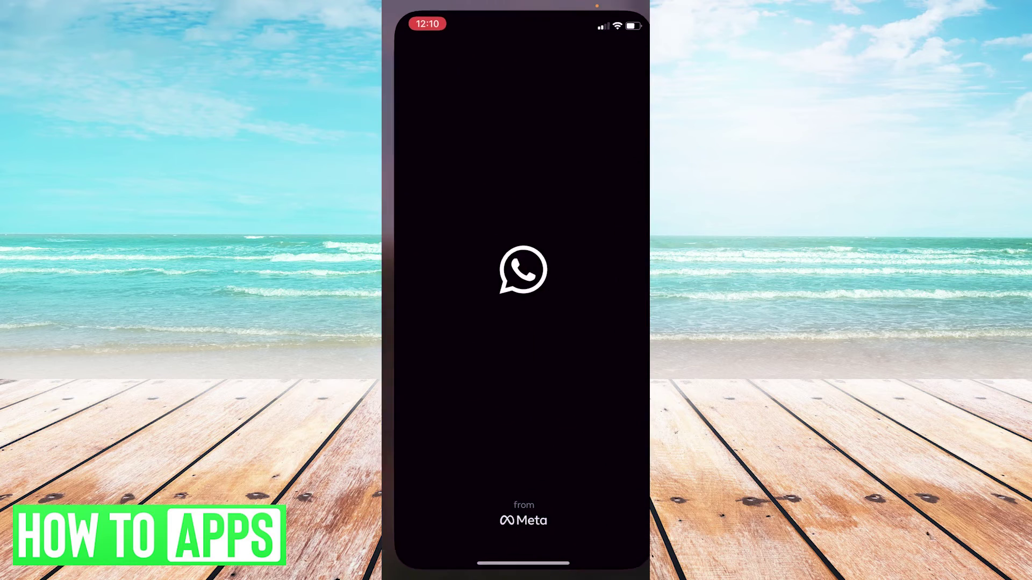
click(520, 500)
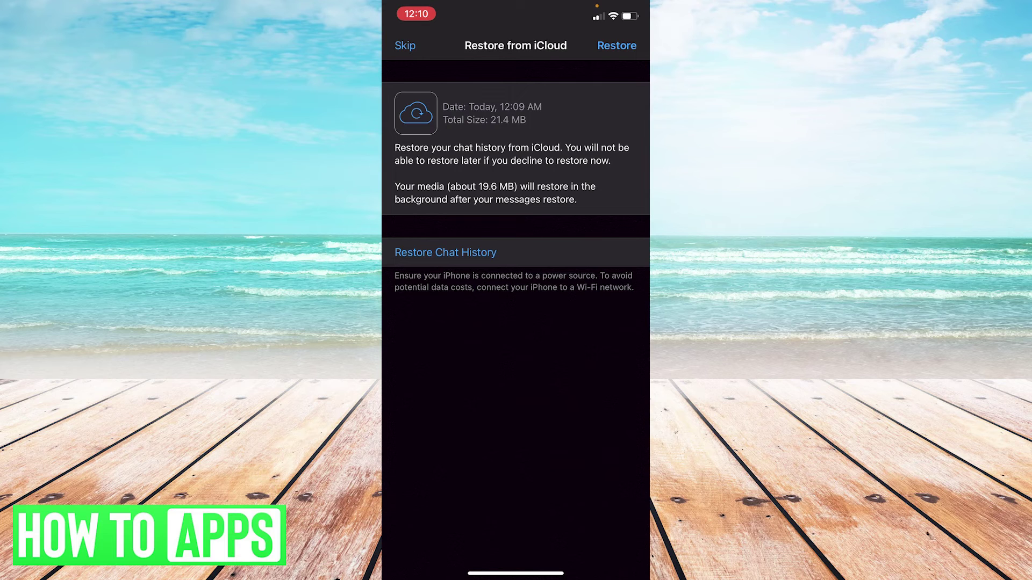
scroll(515, 174, down, 2)
Step: Restore chat history from today's 12:09 AM iCloud backup and confirm the profile name
click(445, 252)
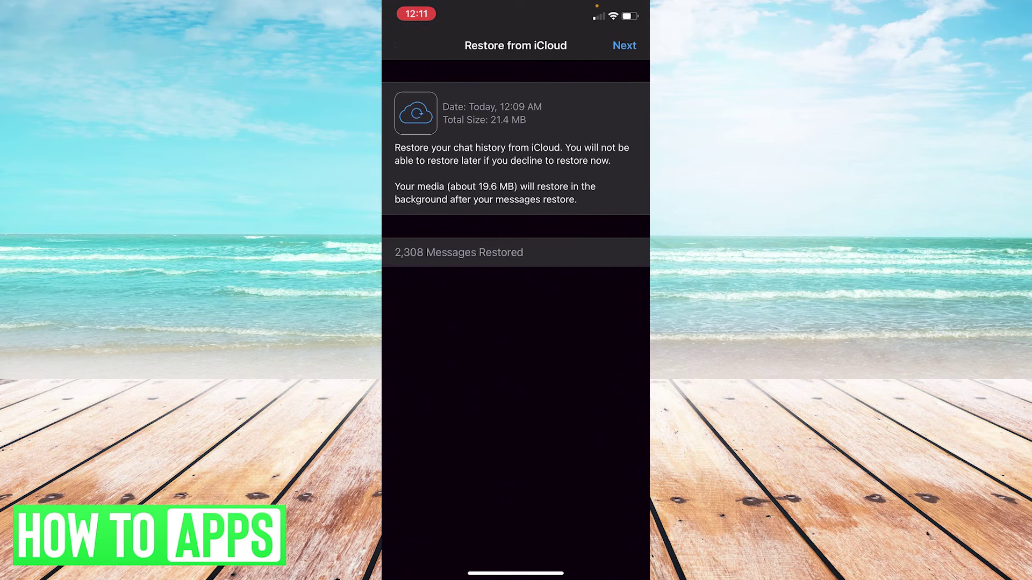
click(624, 45)
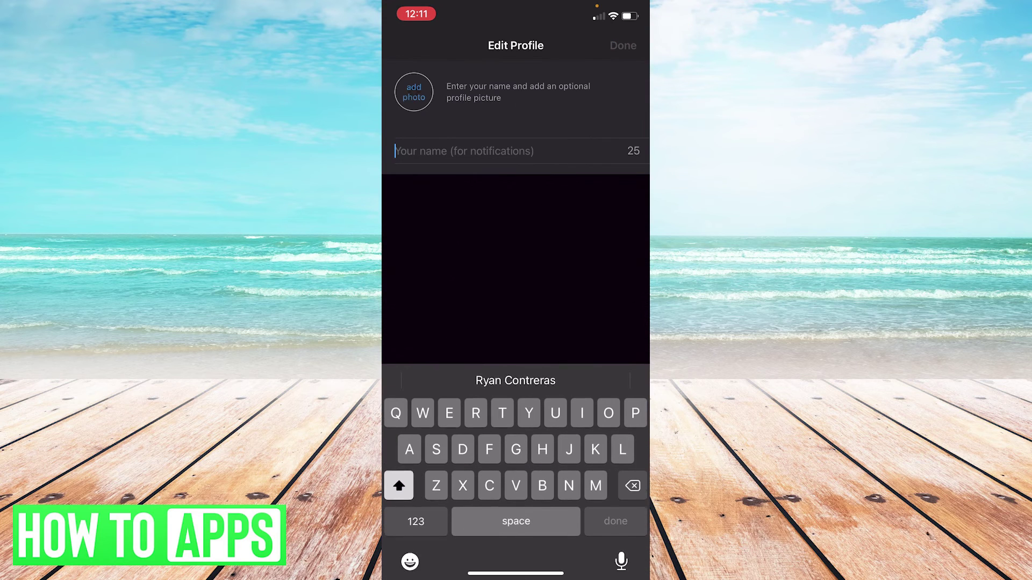
text(Ryan Contreras)
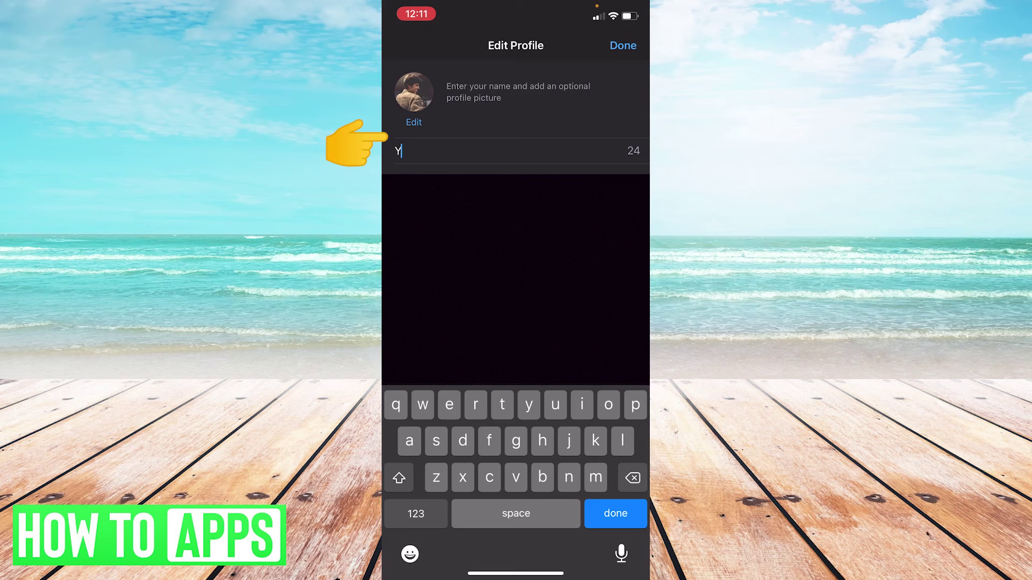
key(Return)
Step: Allow contacts access and go to WhatsApp's Settings page
click(559, 344)
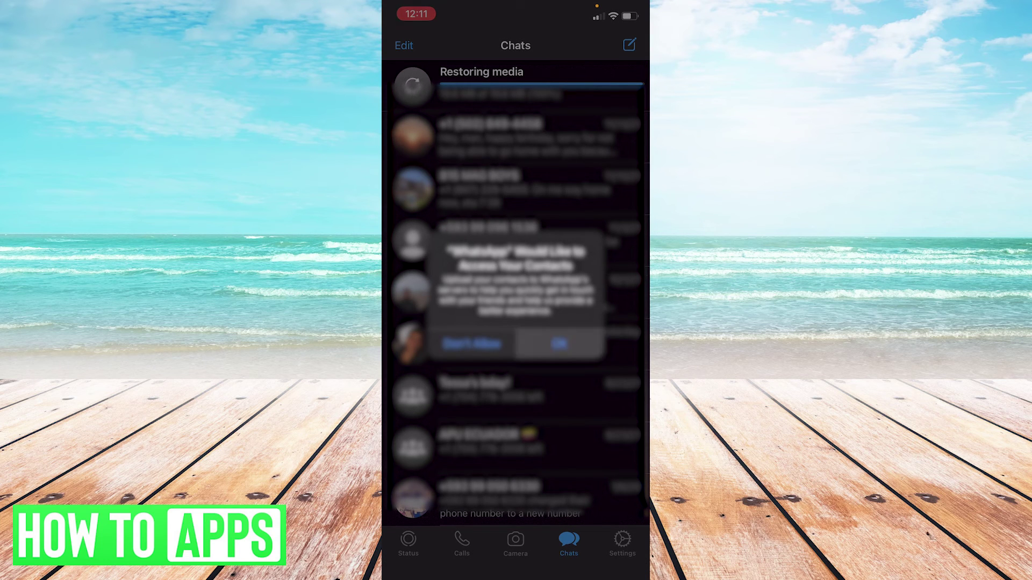
scroll(516, 297, up, 1)
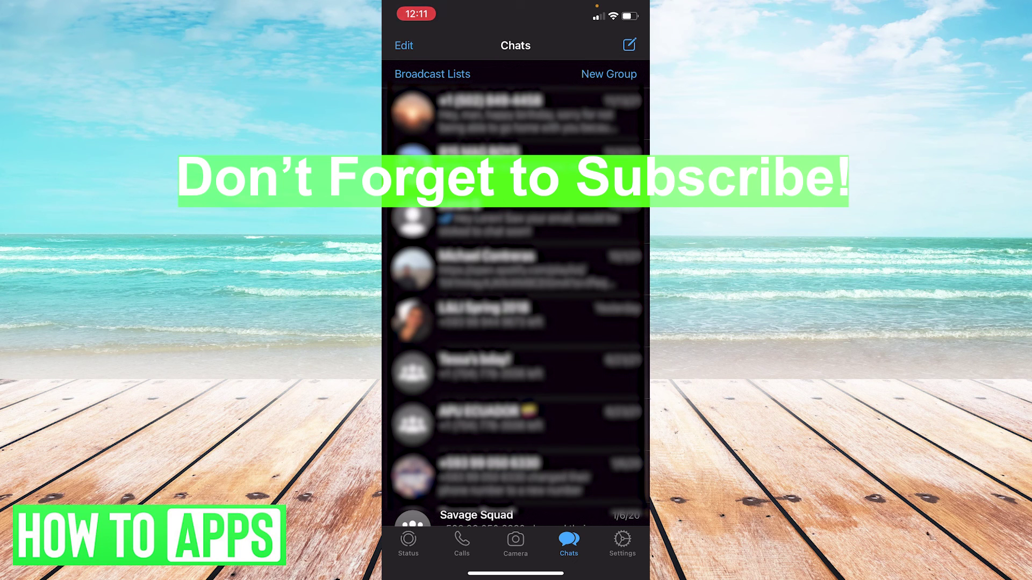
click(622, 544)
scroll(516, 322, down, 3)
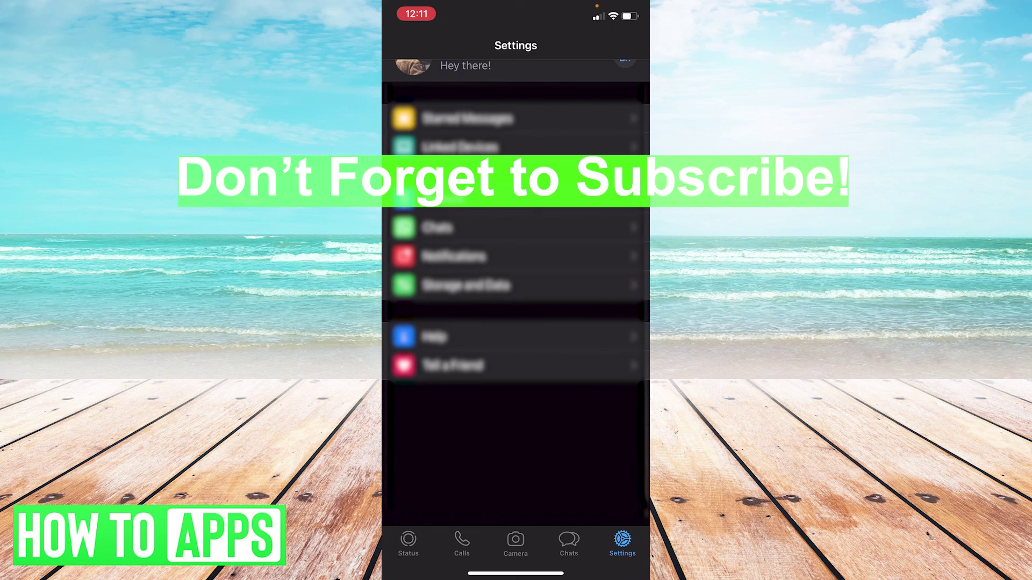